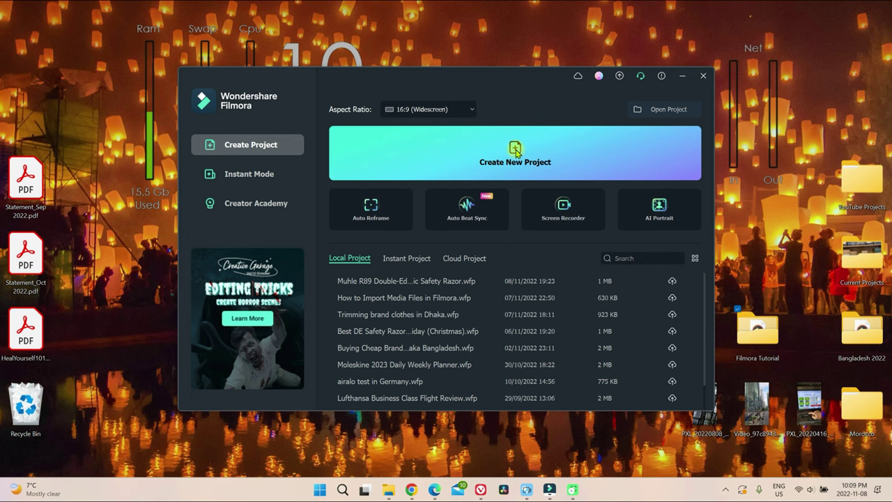
Create a new empty 16:9 project from the Filmora launcher.
click(515, 151)
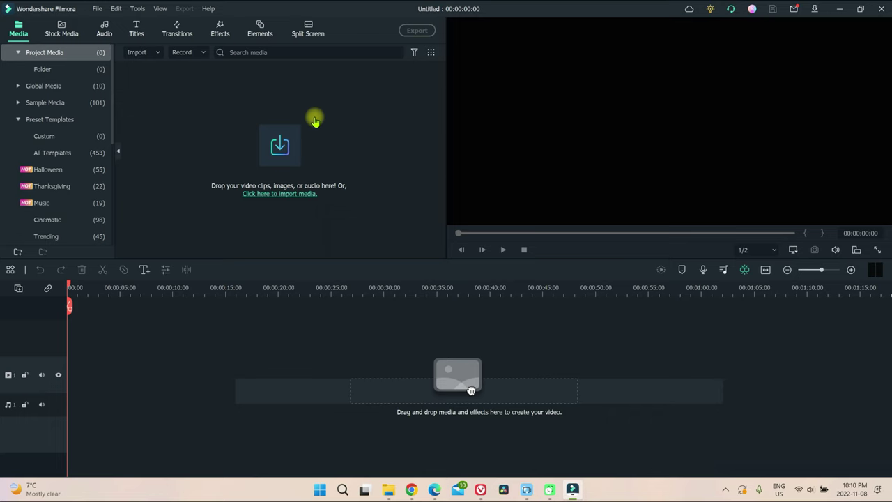
Import ES_Lost Time, GX010028 and GX010083 from Desktop > Filmora Tutorial into the media library.
click(285, 193)
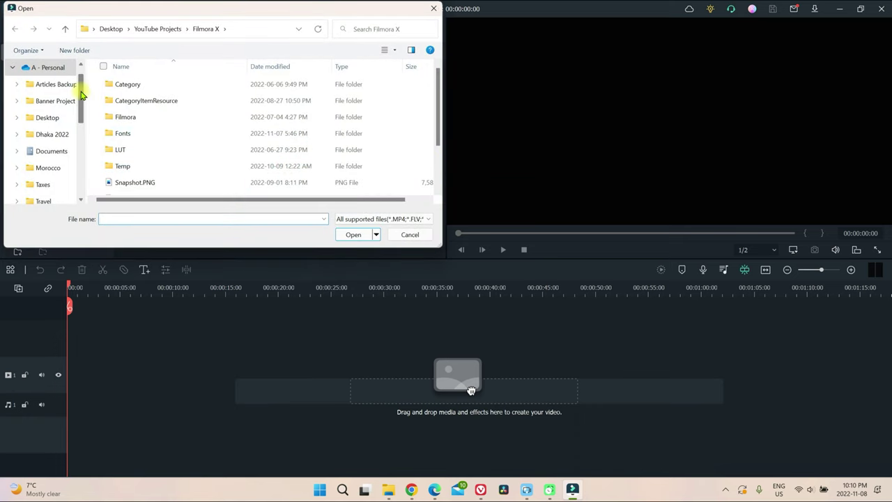
drag(81, 94, 81, 124)
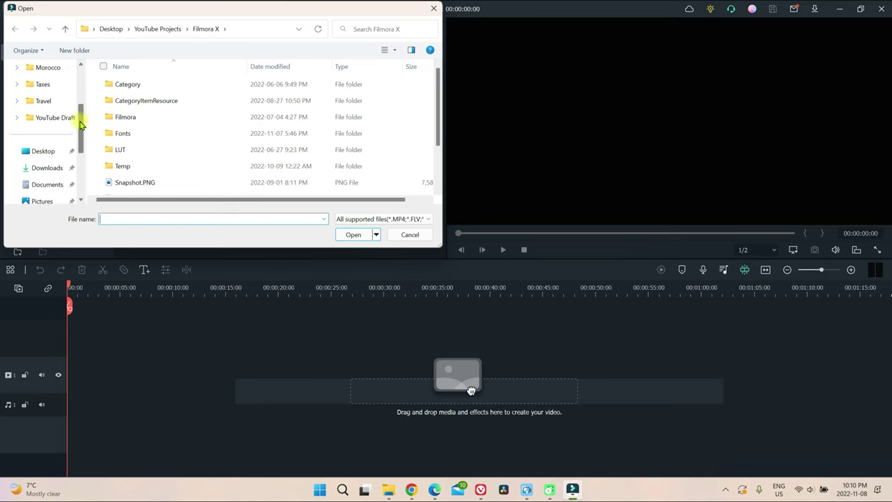
click(37, 152)
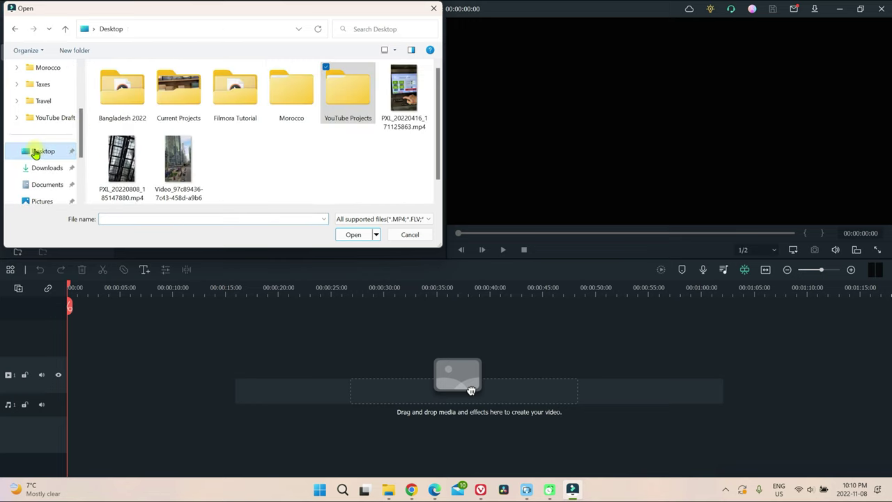
double_click(237, 104)
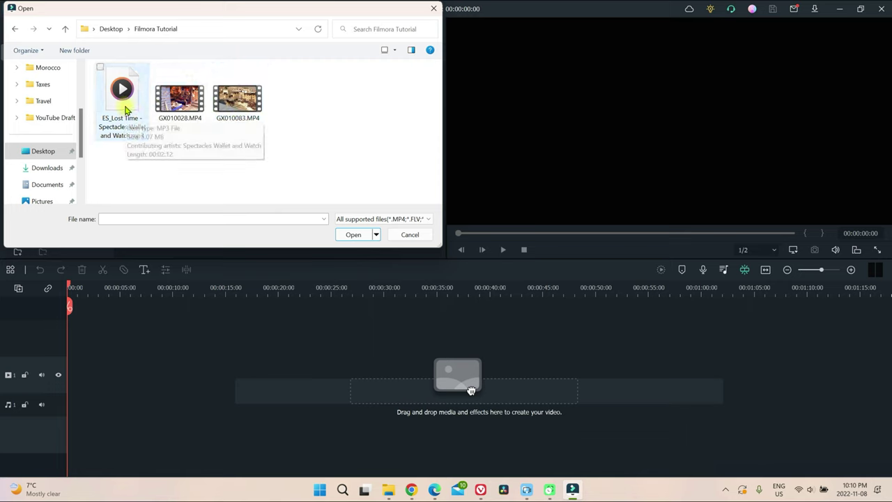
click(100, 69)
click(161, 73)
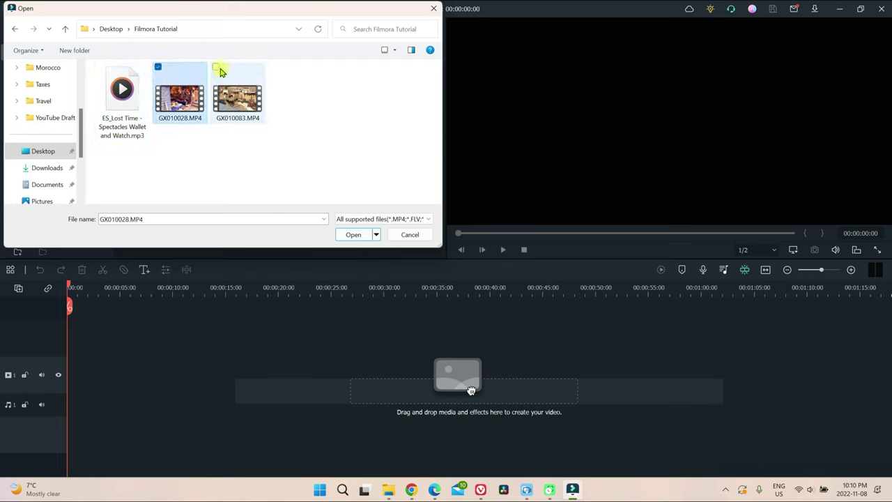
click(220, 71)
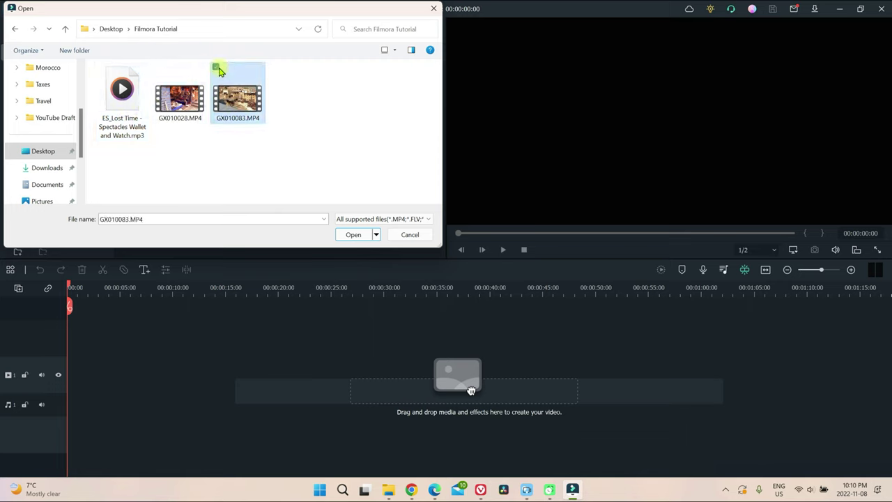
click(160, 68)
click(101, 68)
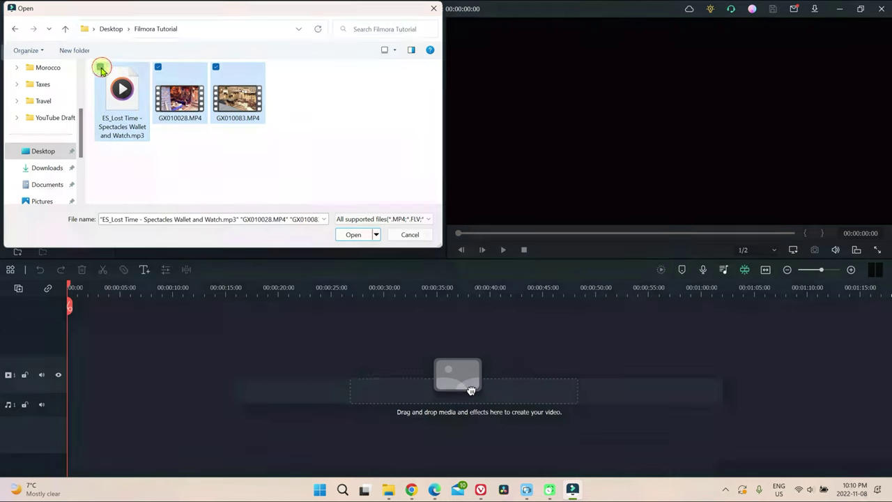
click(352, 234)
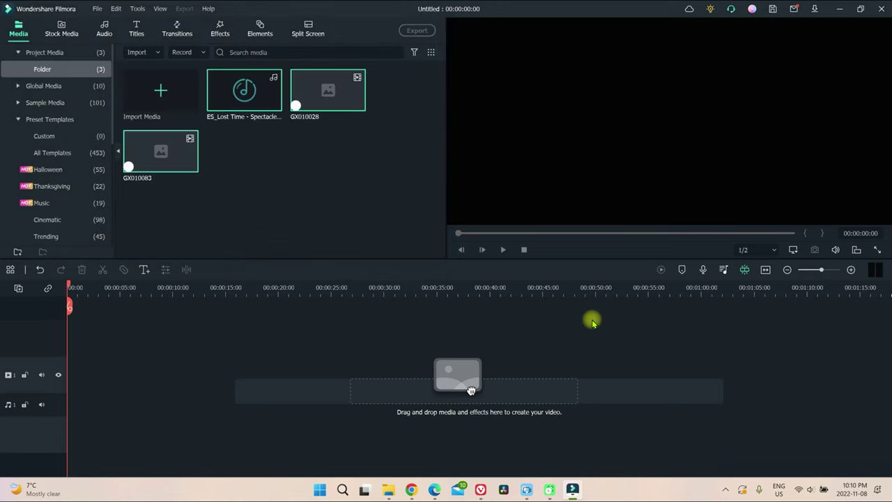
Drag the three selected media files from the Media panel onto the timeline.
mouse_move(222, 105)
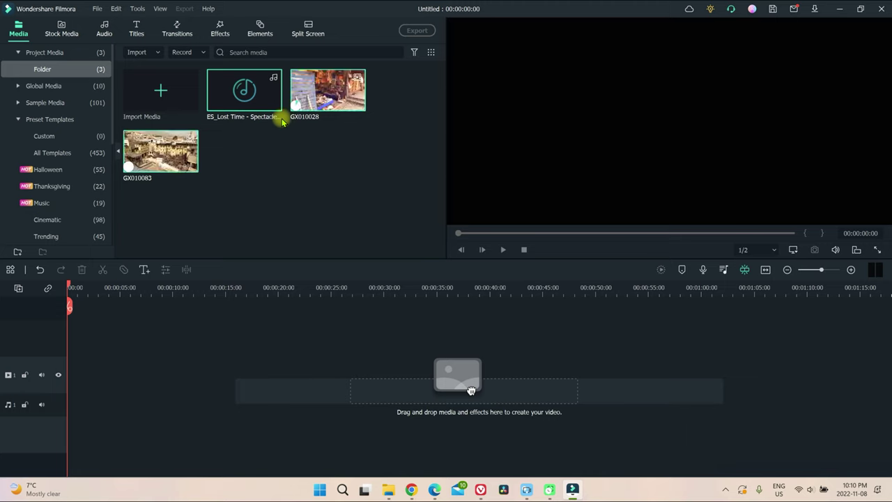
mouse_move(314, 94)
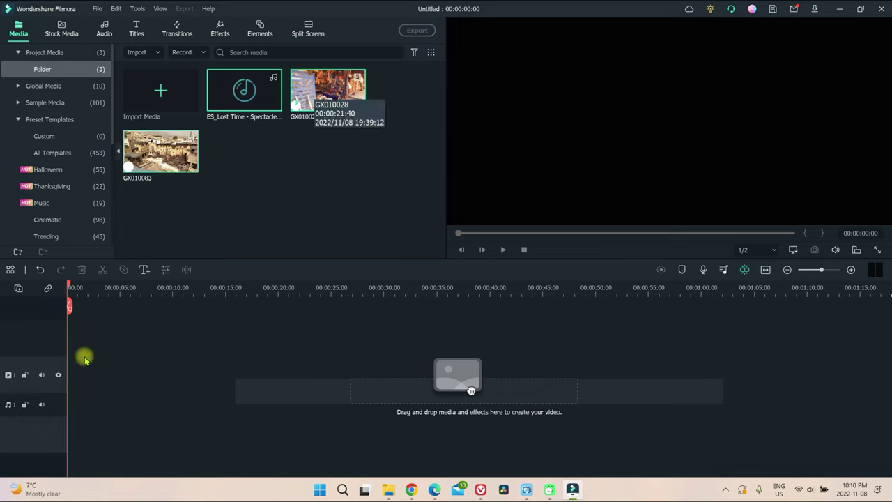
mouse_move(159, 147)
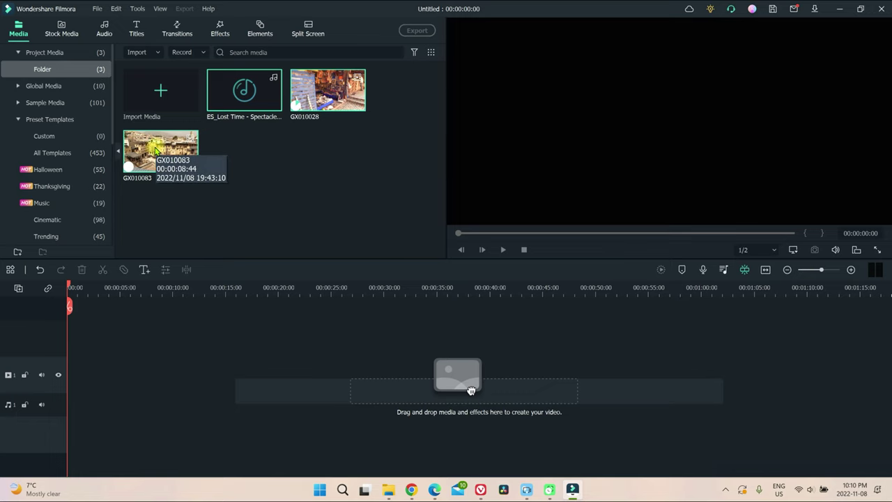
drag(159, 148, 71, 335)
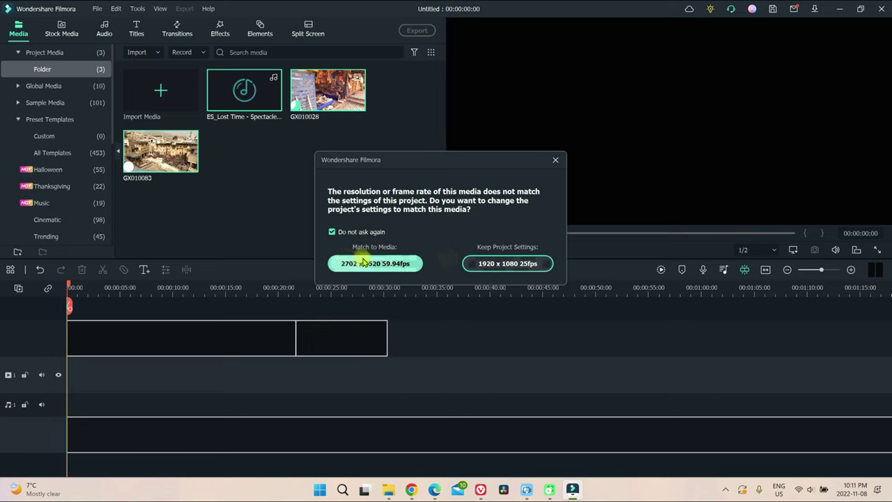
Keep the 1920 x 1080 25fps project settings and confirm Full HD in Project Settings unchanged.
click(506, 264)
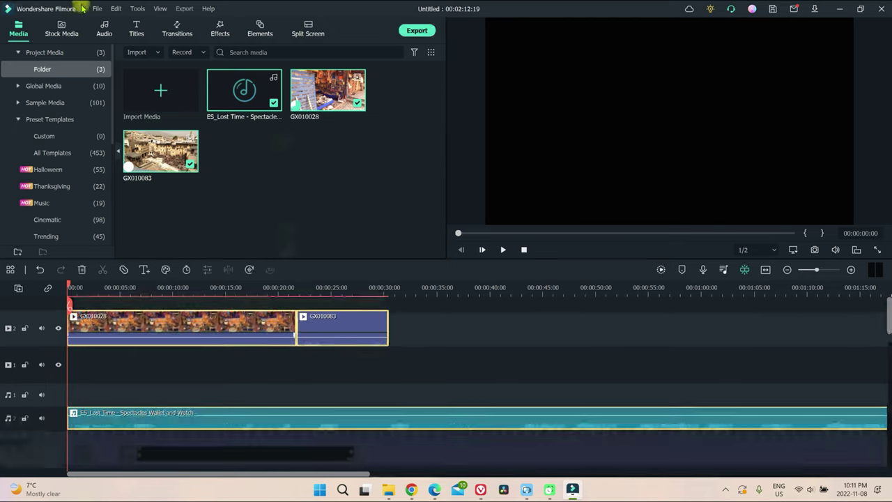
click(97, 9)
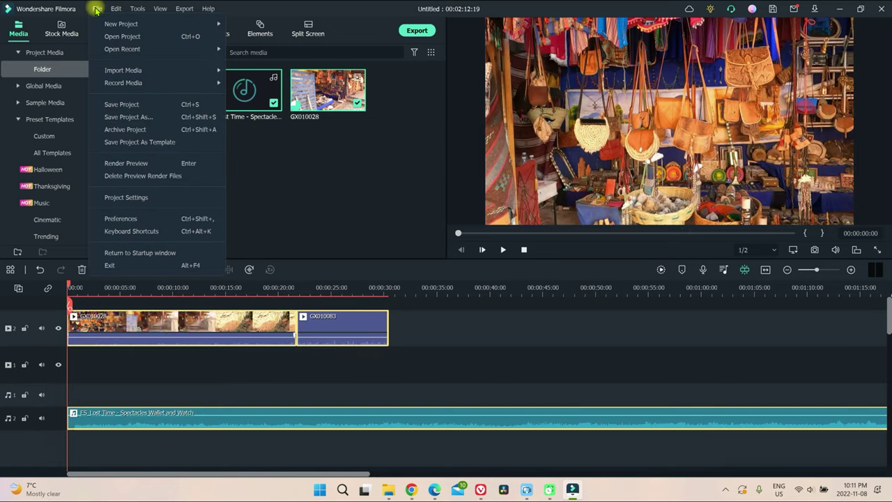
click(125, 198)
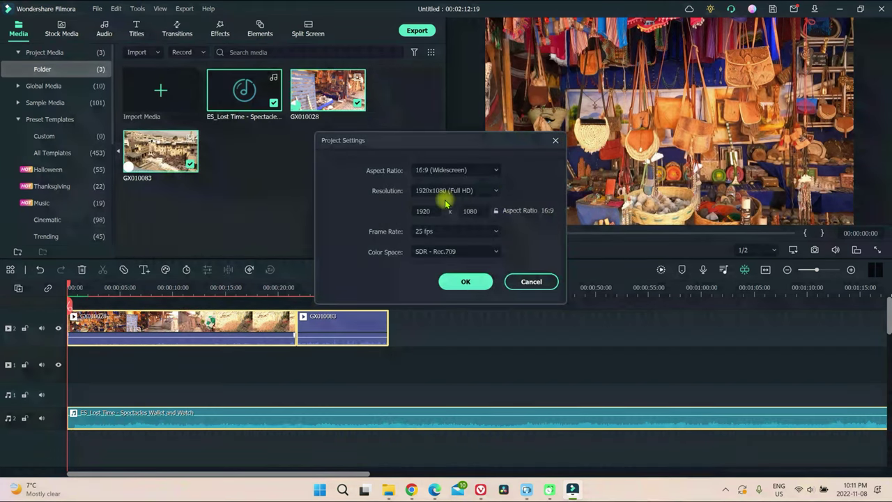
click(494, 190)
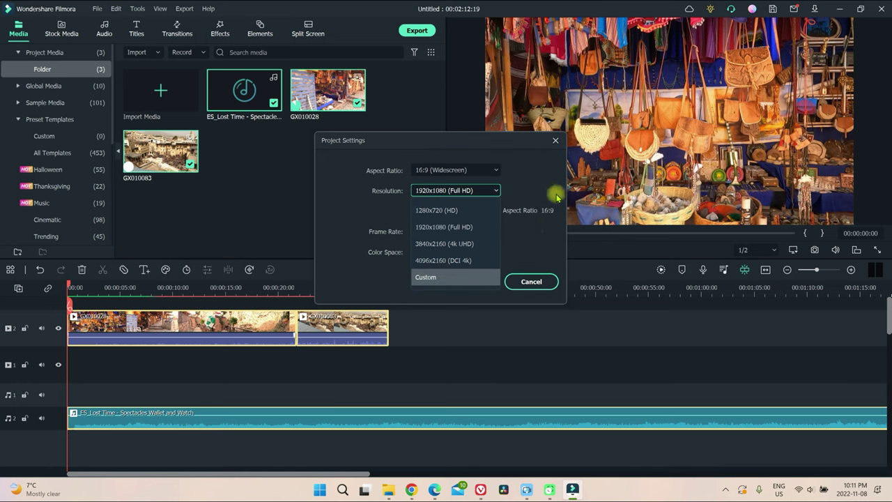
click(534, 176)
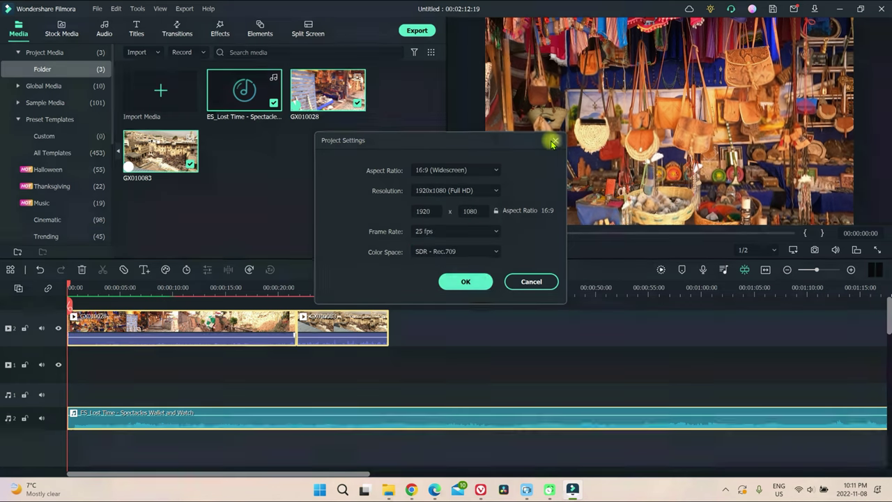
click(554, 142)
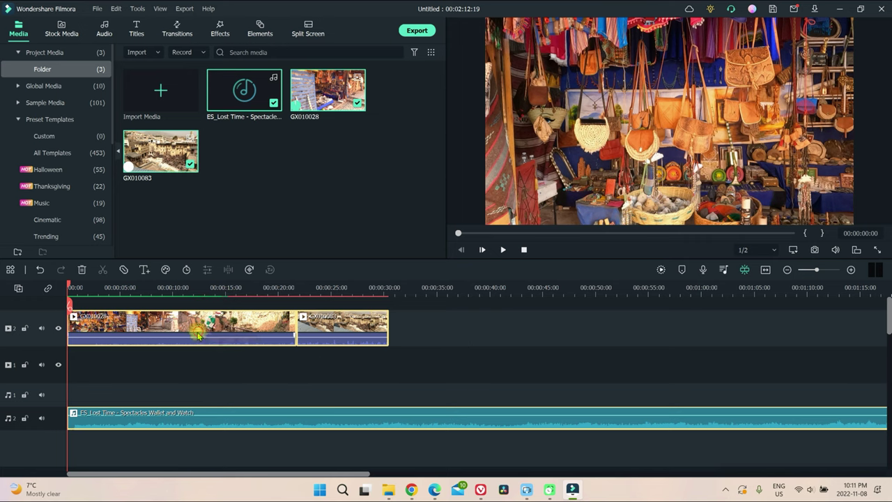
Clear the timeline and delete all three files from the project media library.
key(Delete)
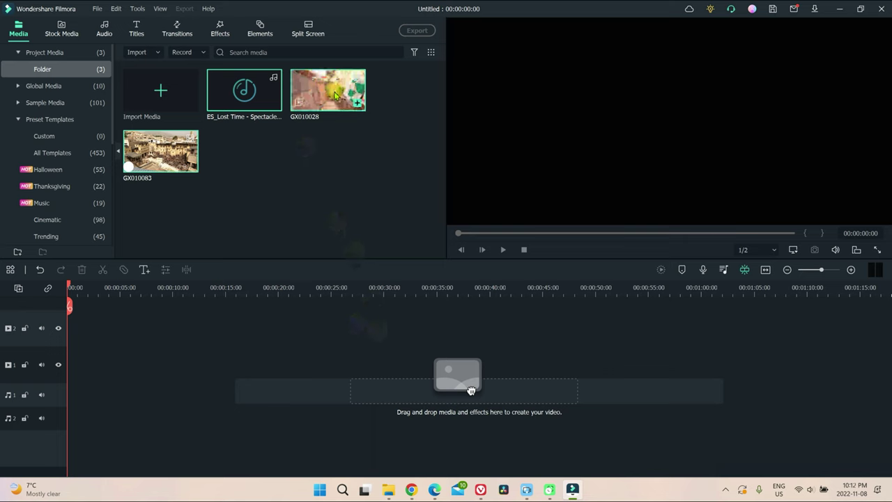
right_click(334, 91)
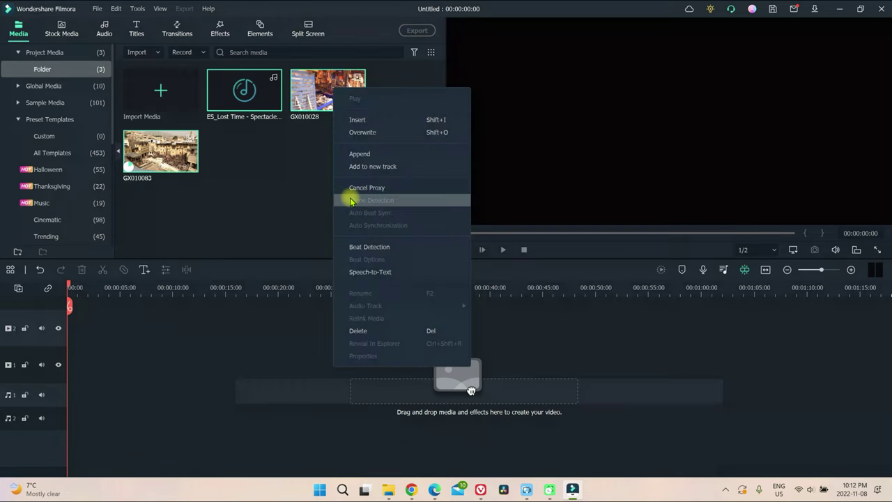
click(363, 335)
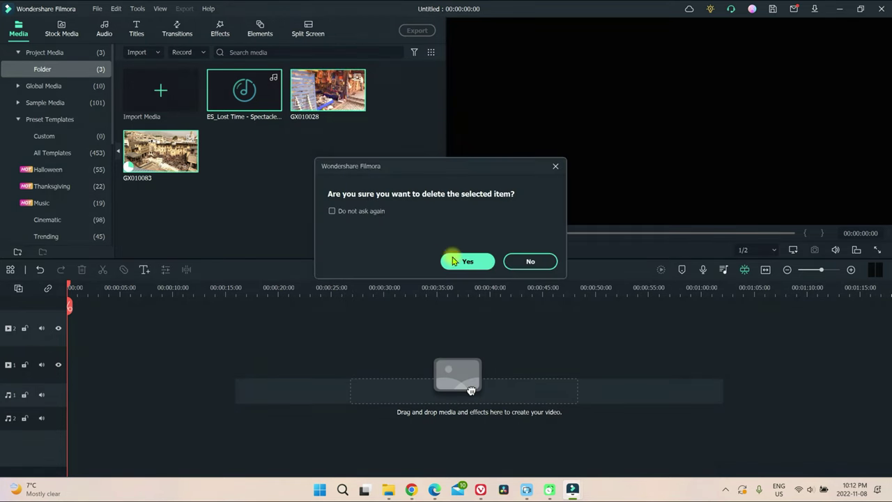
click(466, 262)
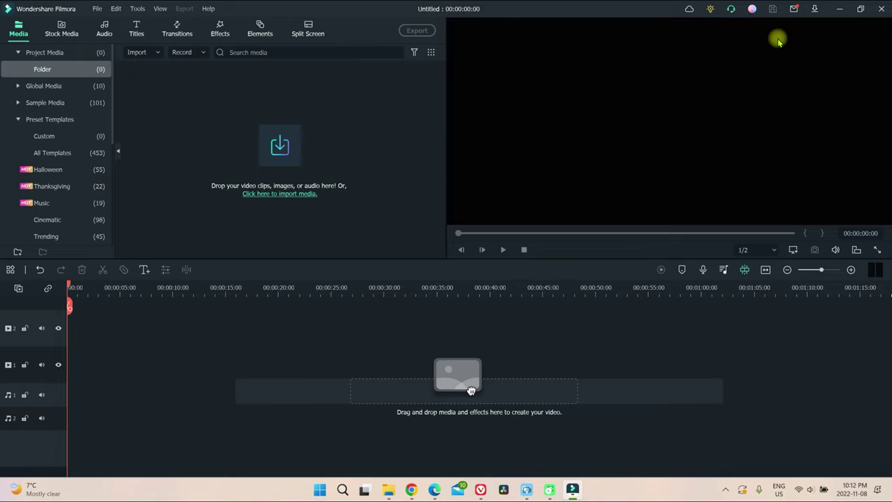
Restore Filmora down, open the desktop Filmora Tutorial folder, and select its three files.
click(861, 8)
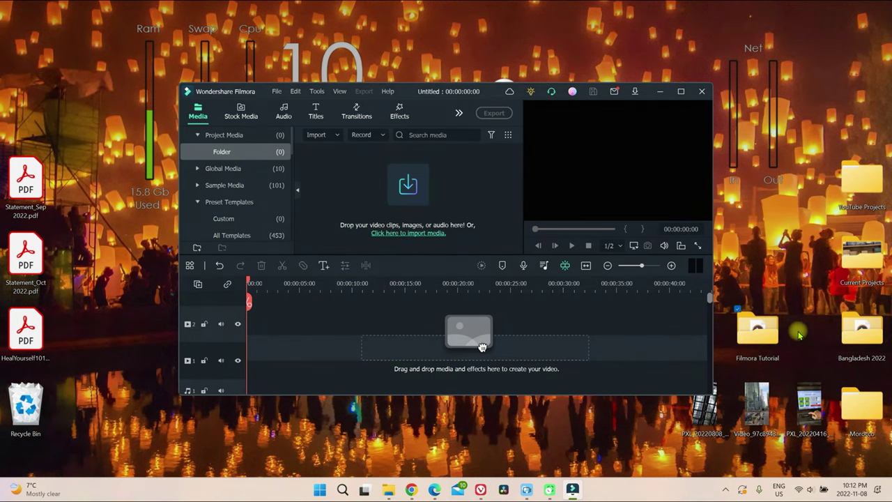
double_click(748, 337)
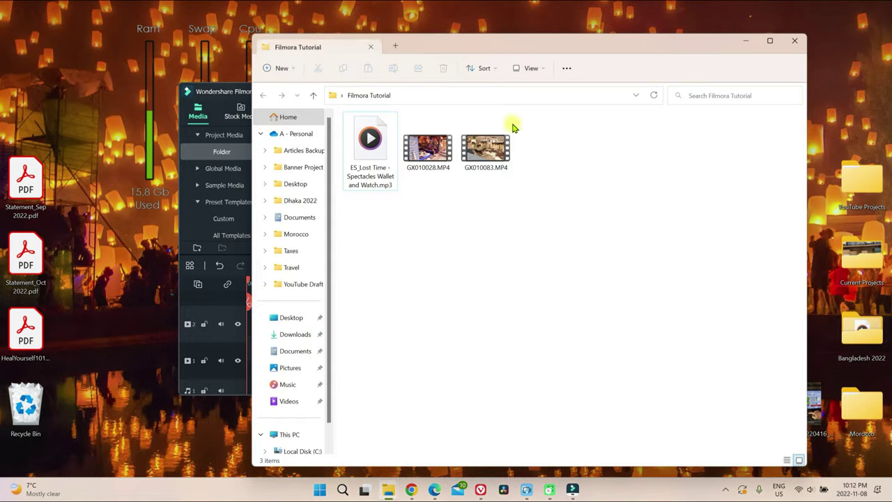
drag(431, 45, 713, 56)
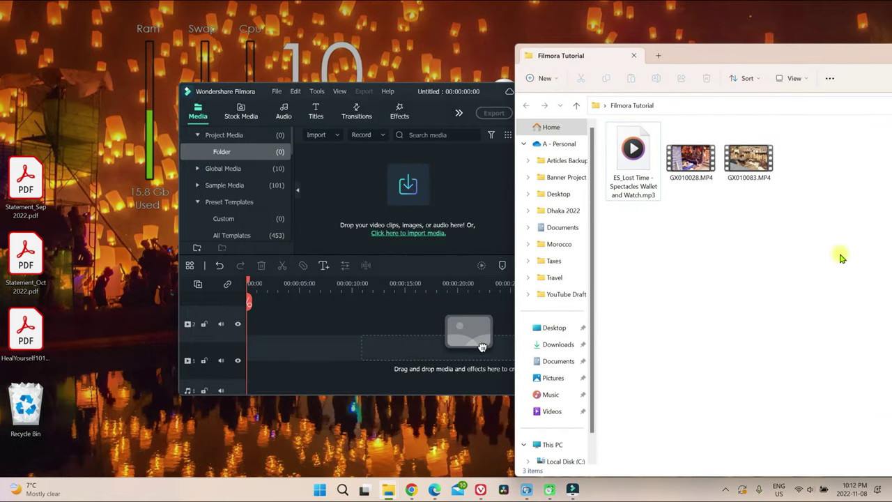
drag(854, 243, 601, 124)
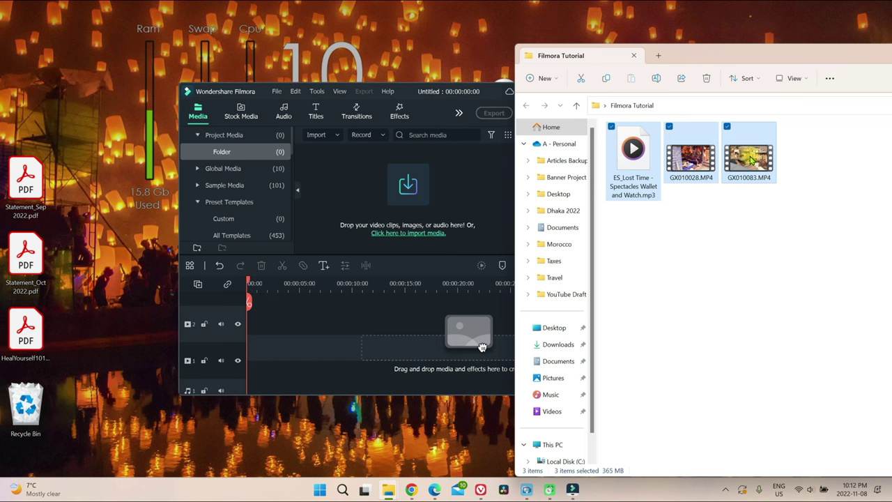
Drag the three files from Explorer into Filmora's media library and bring Filmora forward.
drag(750, 159, 337, 200)
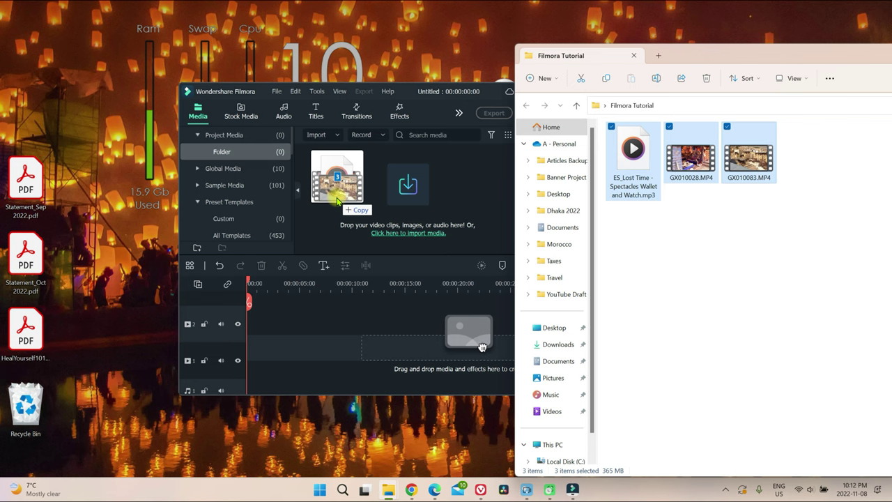
drag(338, 200, 338, 198)
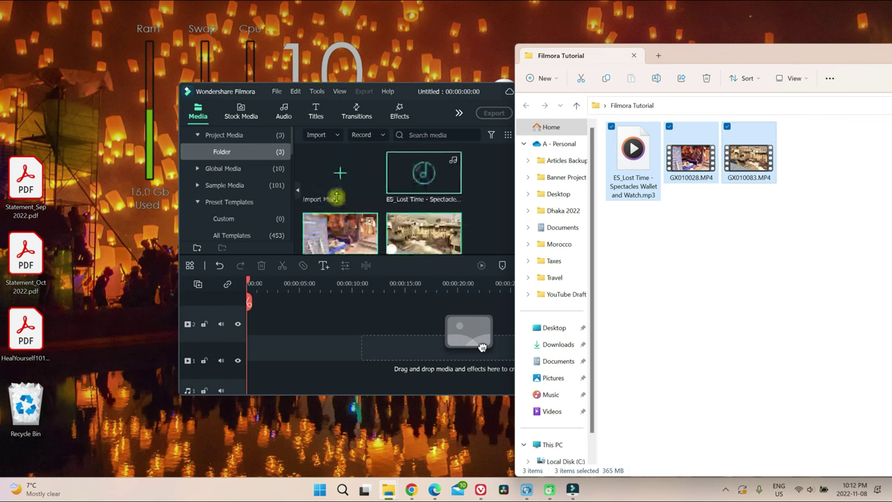
click(400, 92)
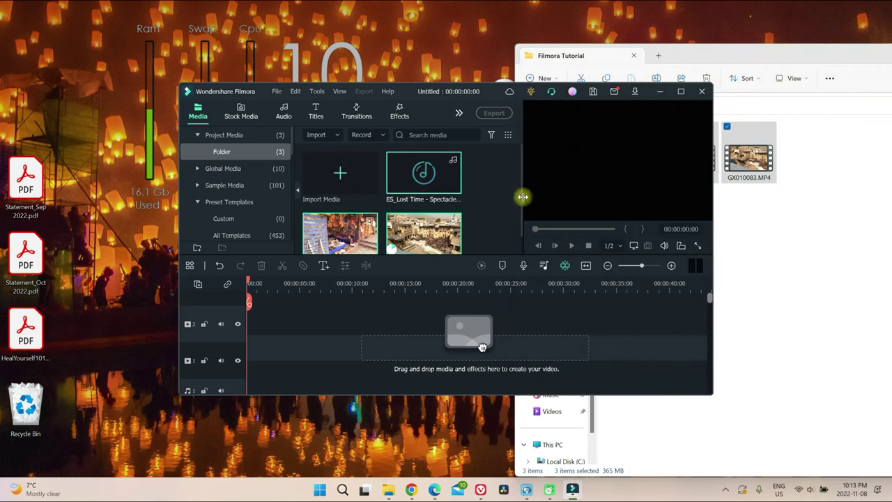
drag(522, 203, 531, 244)
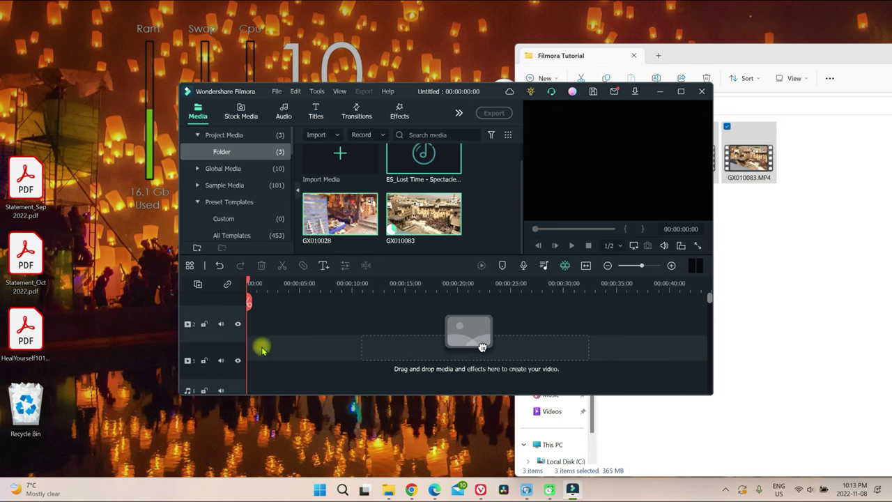
scroll(486, 221, up, 1)
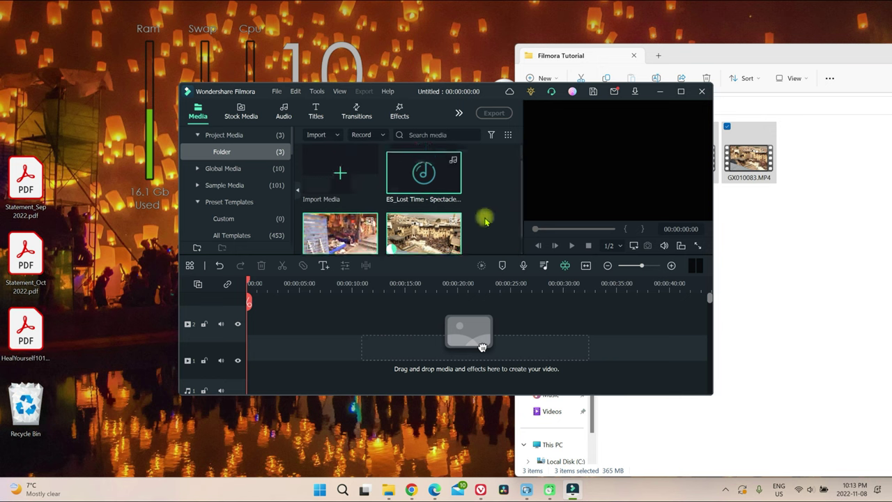
scroll(488, 221, down, 1)
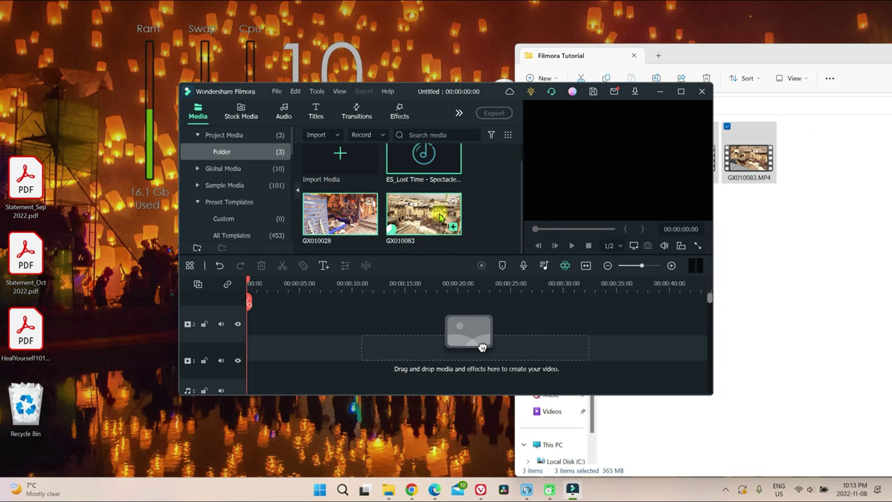
Delete the three imported files from the media library and position Filmora beside Explorer.
key(Delete)
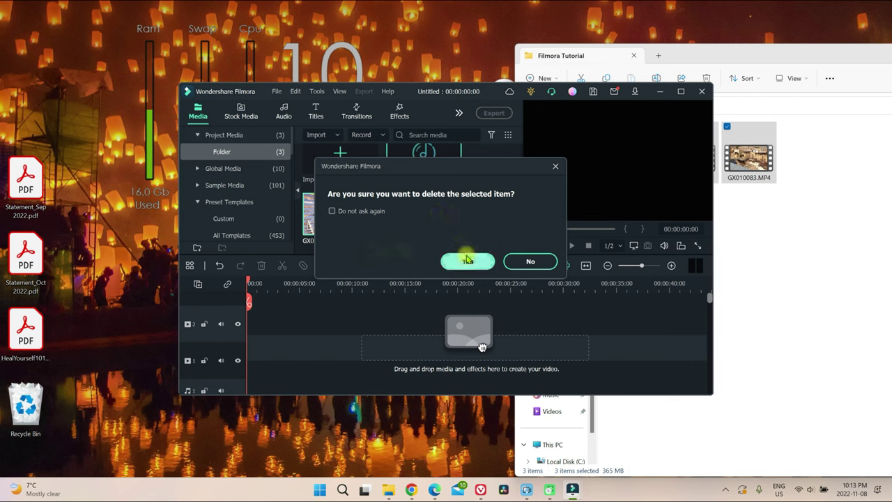
click(466, 262)
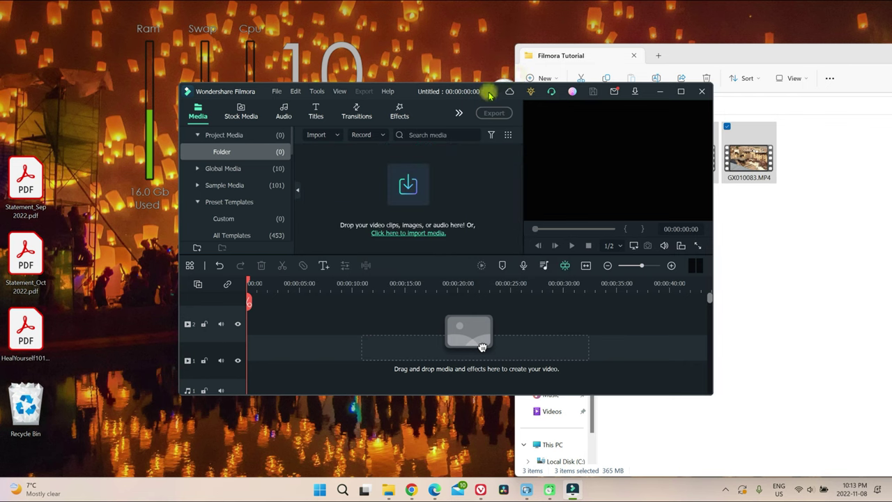
drag(403, 49, 402, 49)
click(719, 58)
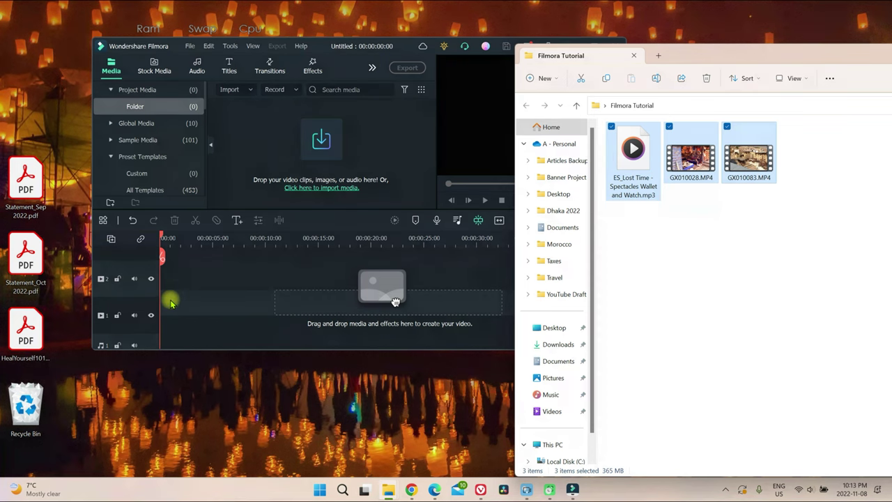
Reselect the three files in Explorer and drag them onto Filmora's timeline.
click(734, 221)
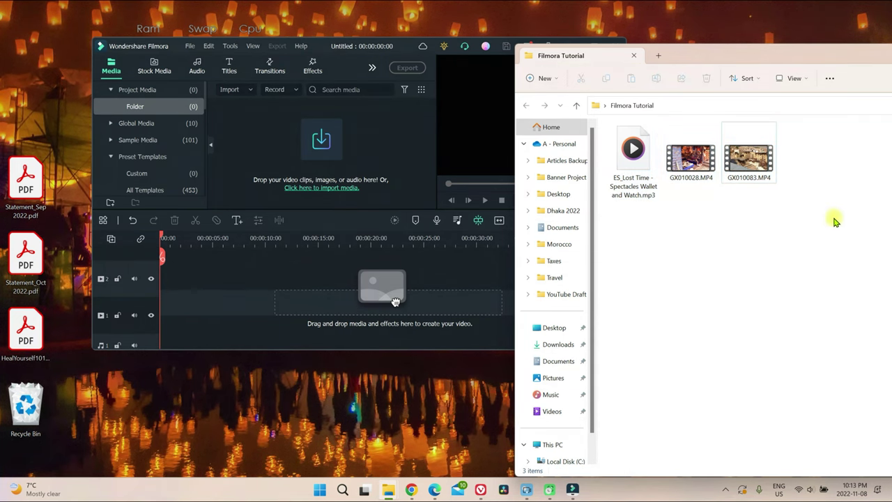
drag(843, 241, 607, 126)
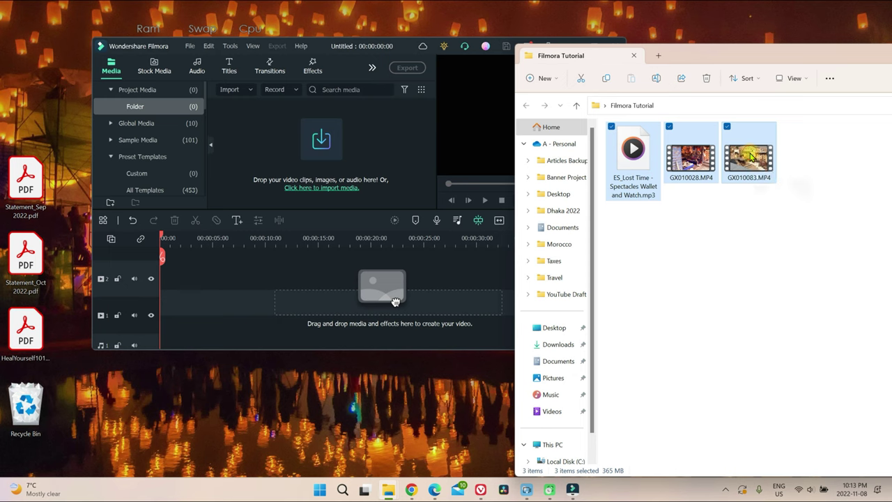
drag(751, 157, 162, 317)
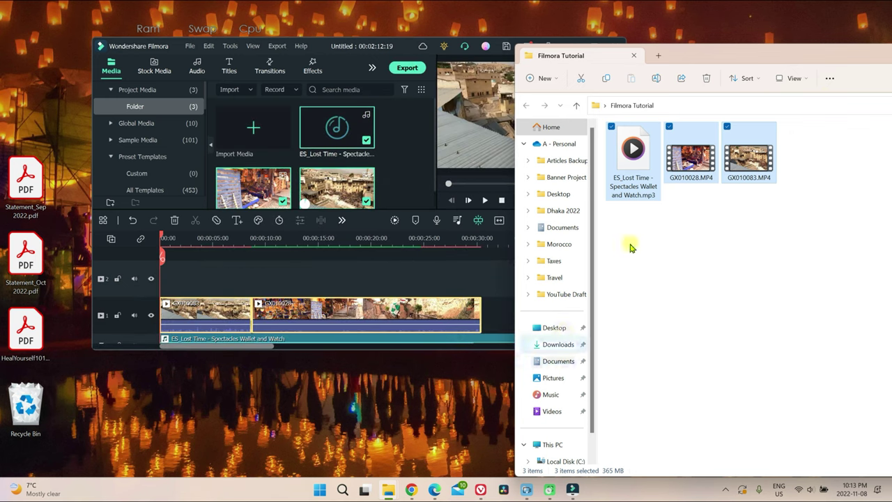
Move and minimize the Explorer window and enlarge the Filmora window.
drag(828, 54, 500, 68)
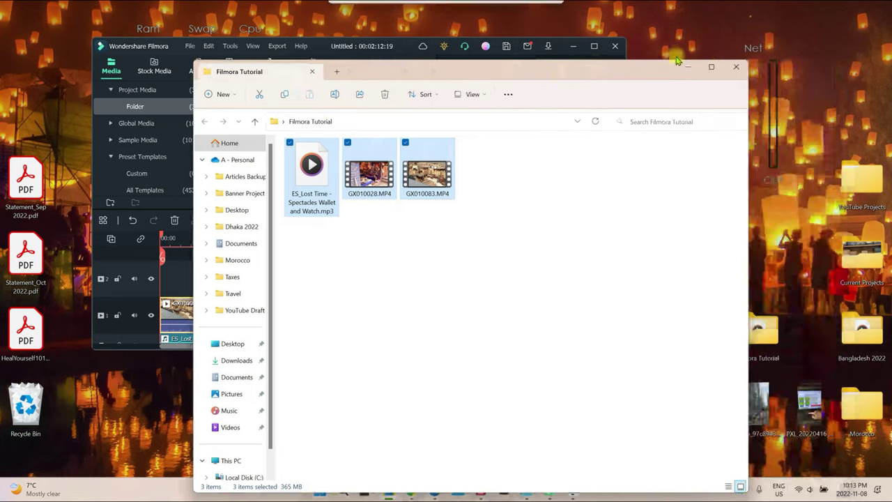
click(688, 62)
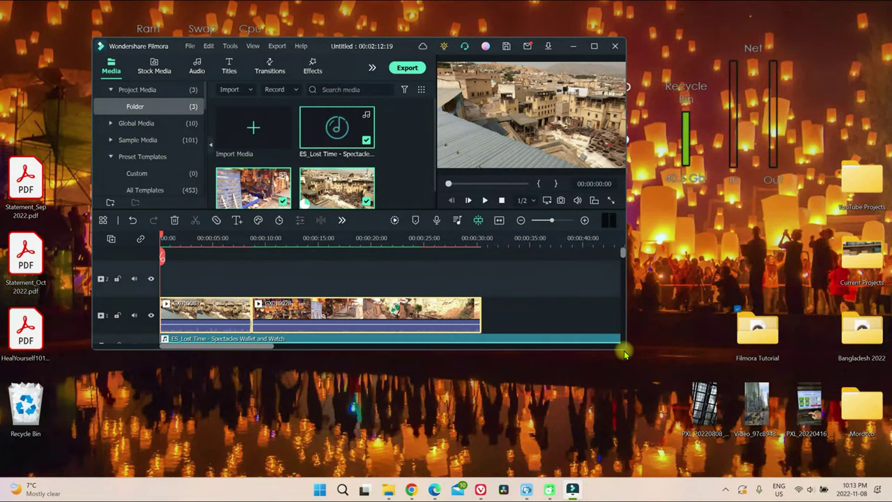
drag(625, 349, 704, 422)
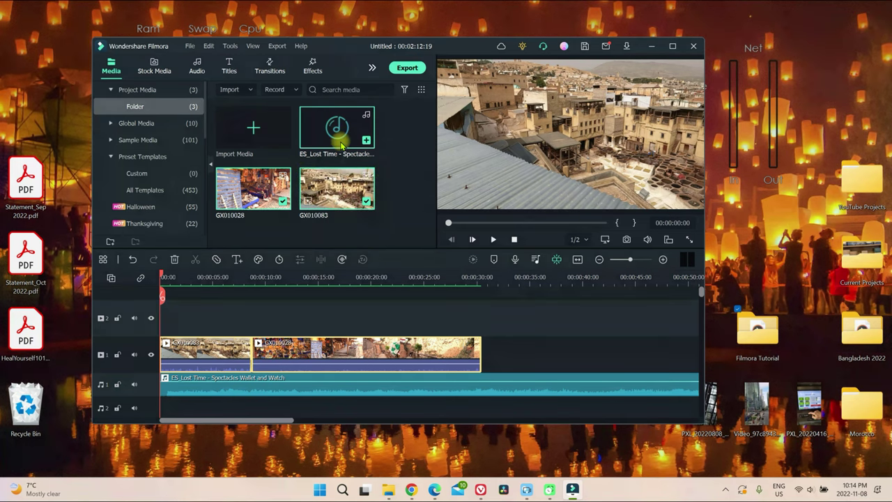
Open the timeline clip's options menu and dismiss it without changes.
right_click(338, 366)
key(Escape)
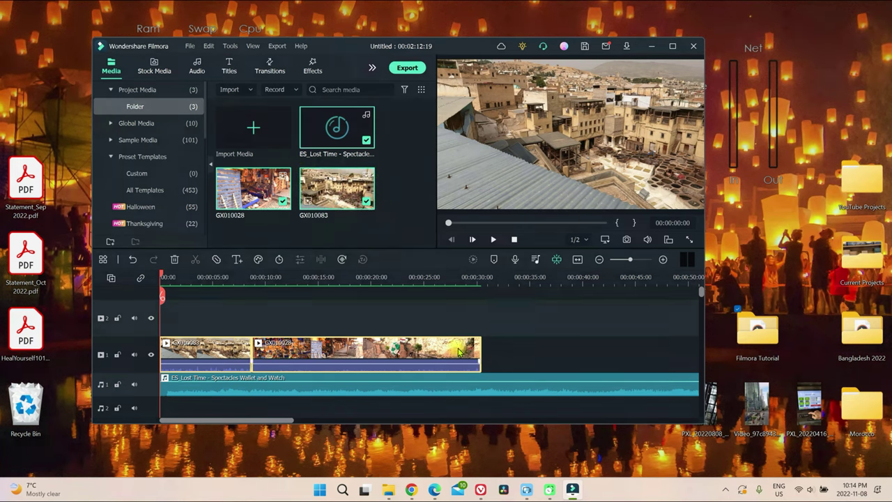